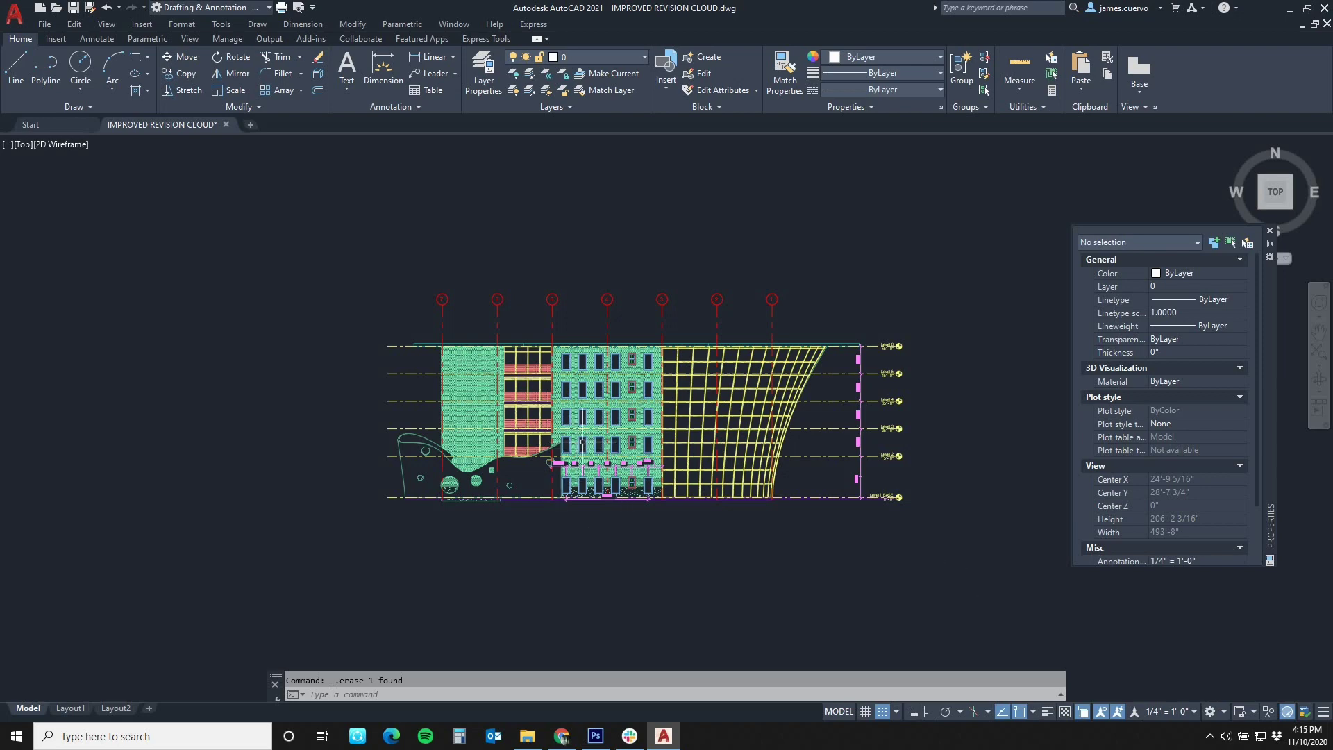
- Zoom into the facade's lower floors and open the Revision Cloud dropdown in the expanded Draw panel
{"action": "scroll", "coordinate": [590, 446], "scroll_direction": "up", "scroll_amount": 2}
{"action": "scroll", "coordinate": [589, 446], "scroll_direction": "up", "scroll_amount": 4}
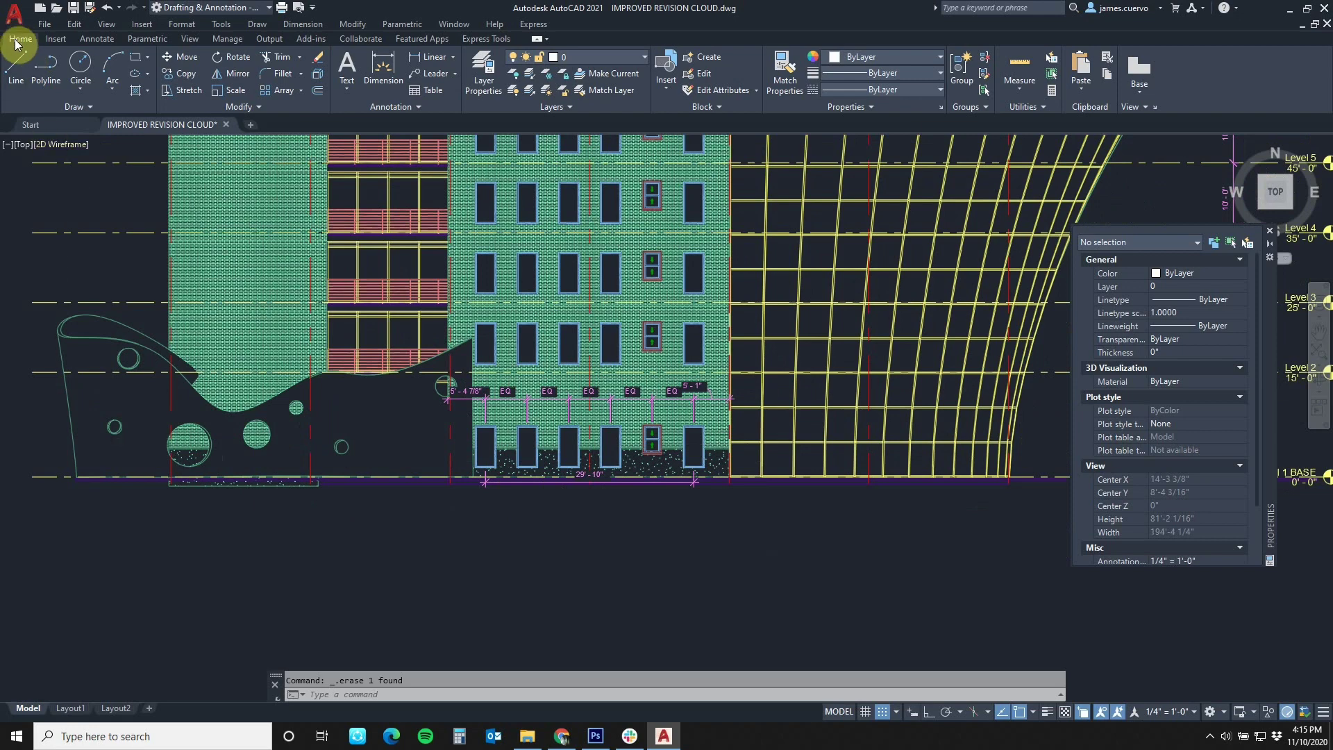
{"action": "left_click", "coordinate": [90, 107]}
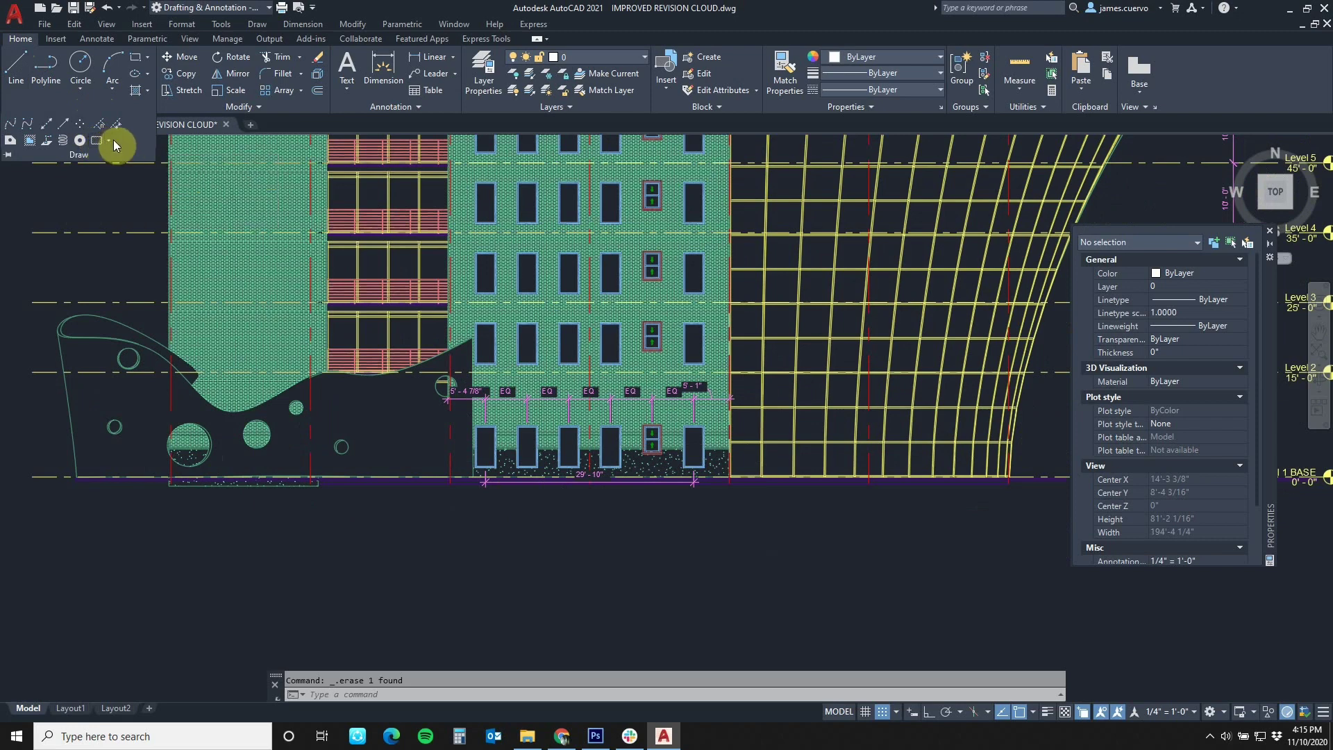
{"action": "left_click", "coordinate": [107, 143]}
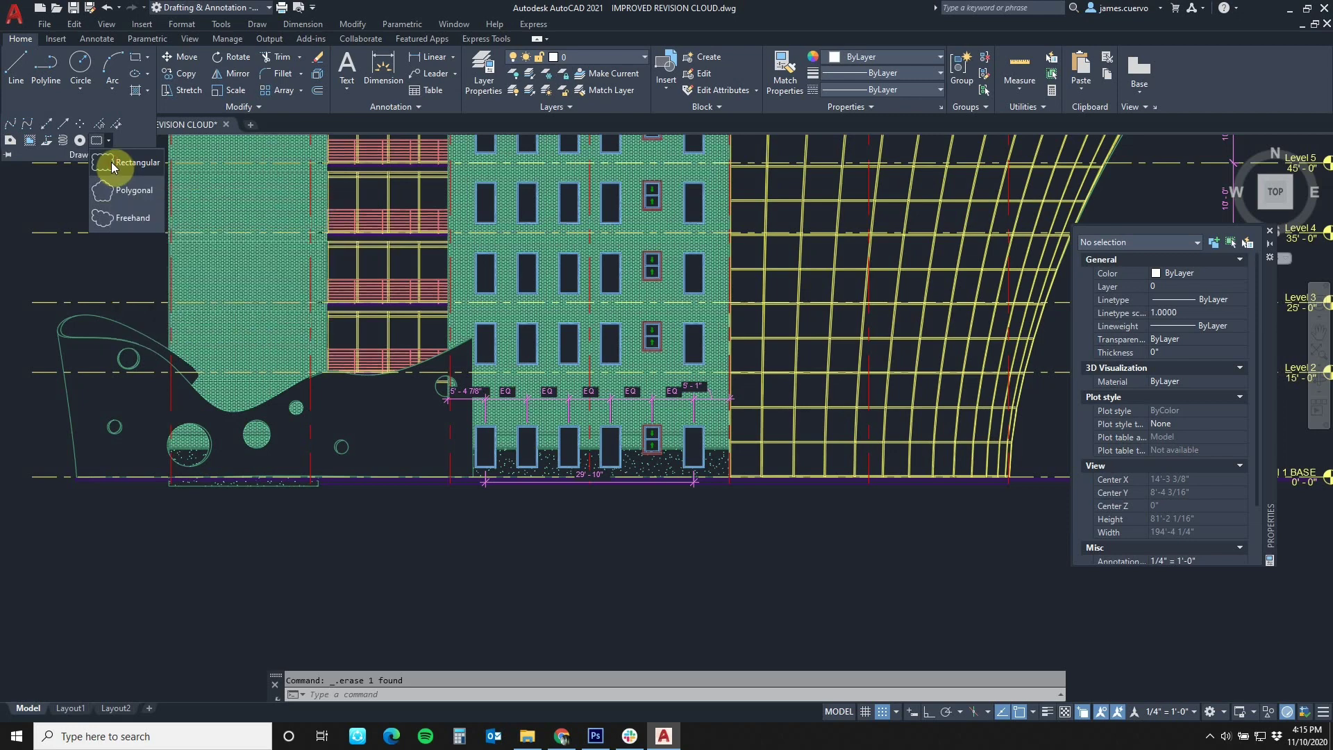
- Draw a rectangular revision cloud from the left bay down to below the ground line
{"action": "left_click", "coordinate": [111, 161]}
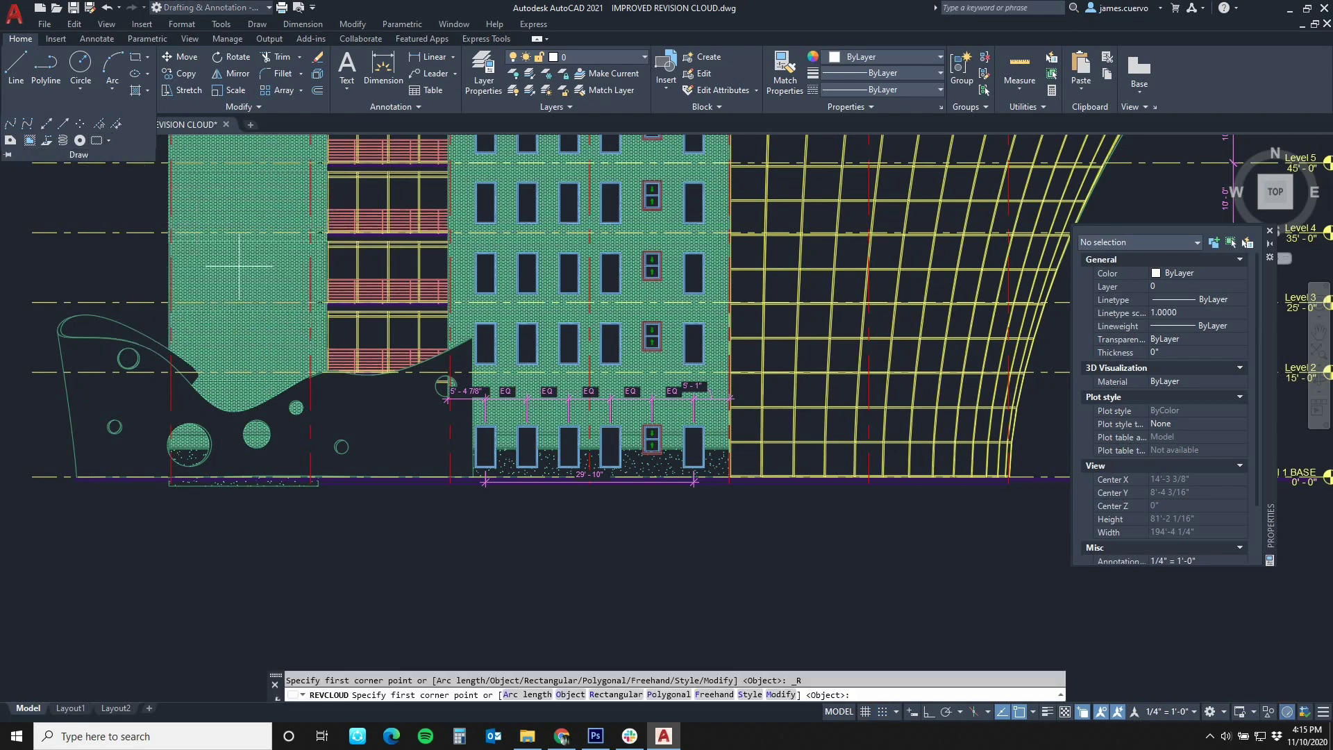
{"action": "left_click", "coordinate": [457, 404]}
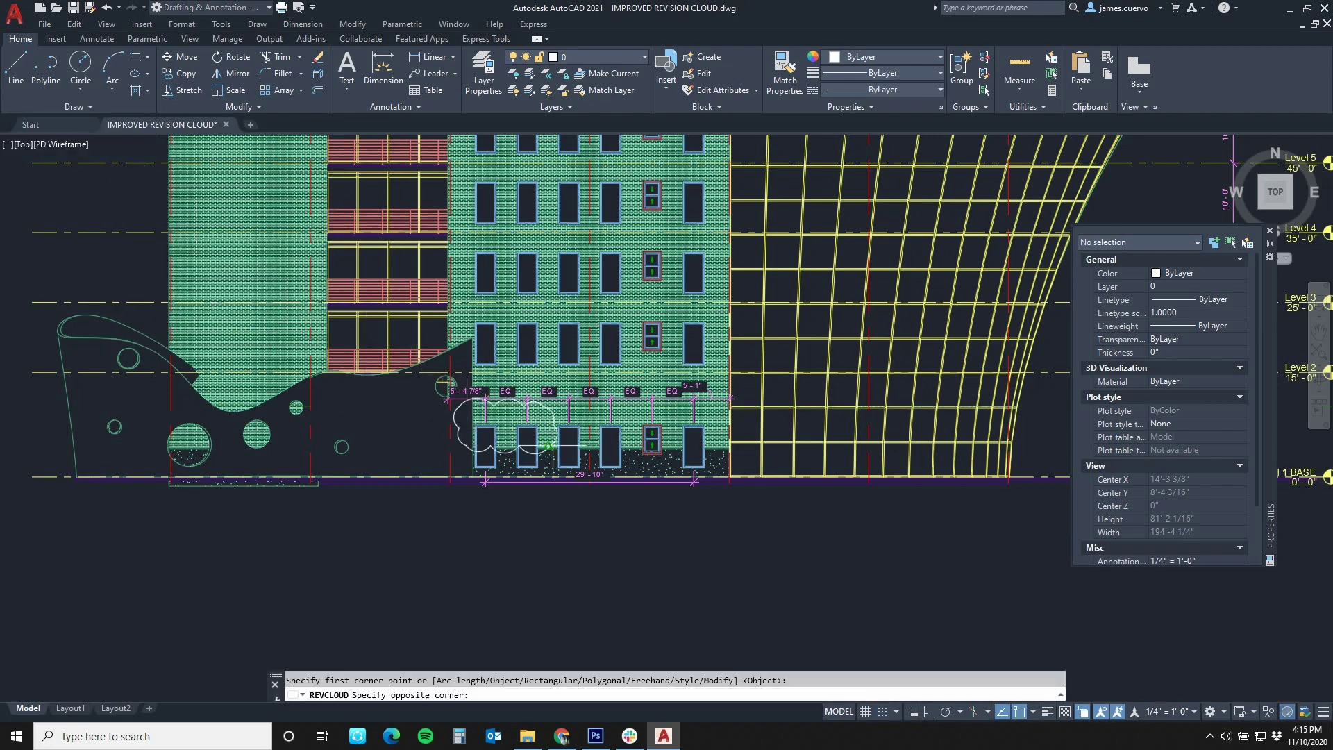
{"action": "left_click", "coordinate": [740, 538]}
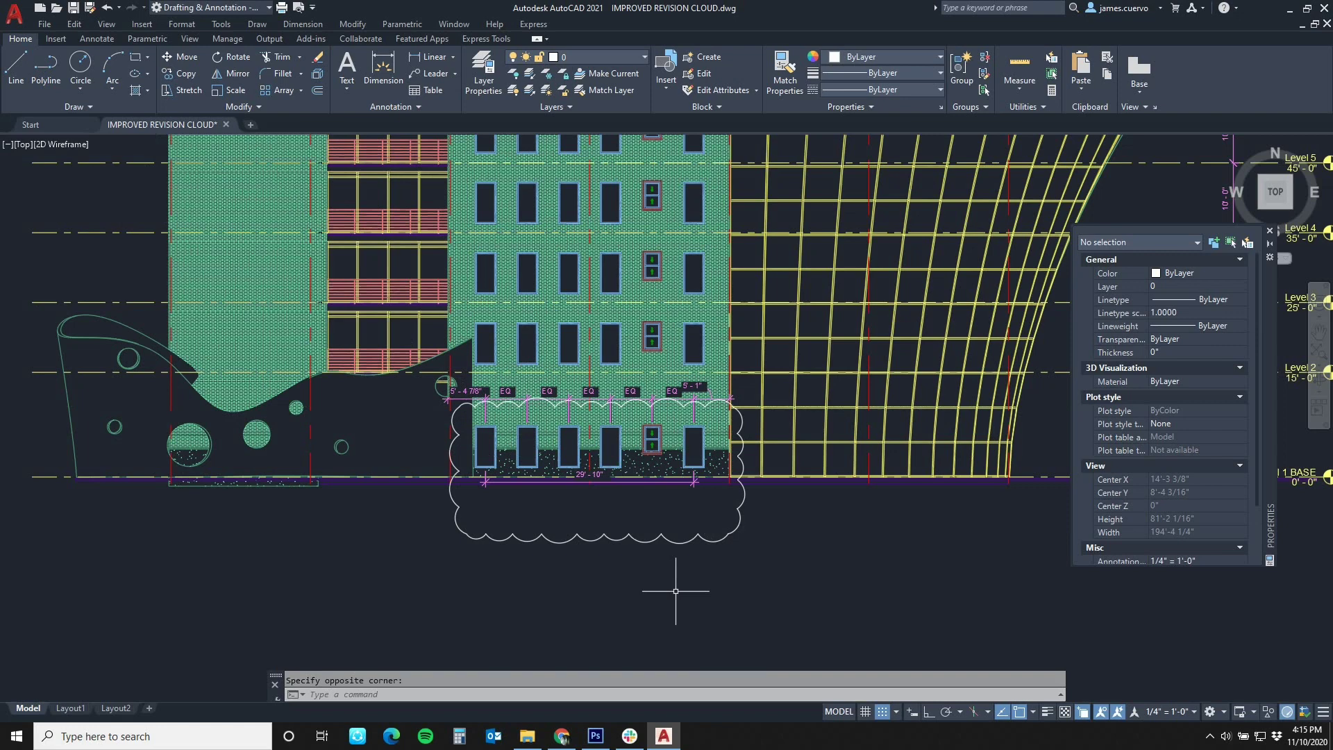
{"action": "left_click", "coordinate": [737, 533]}
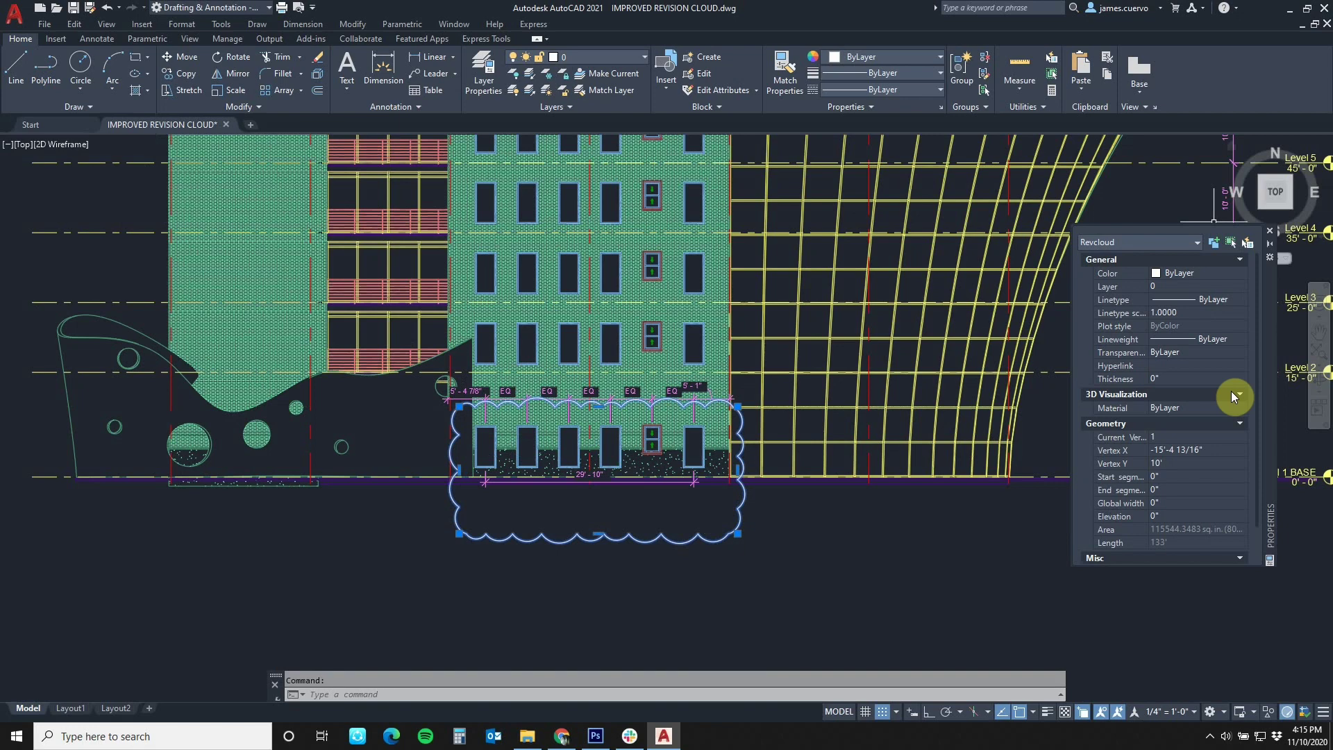
{"action": "left_click_drag", "start_coordinate": [1258, 419], "coordinate": [1256, 506]}
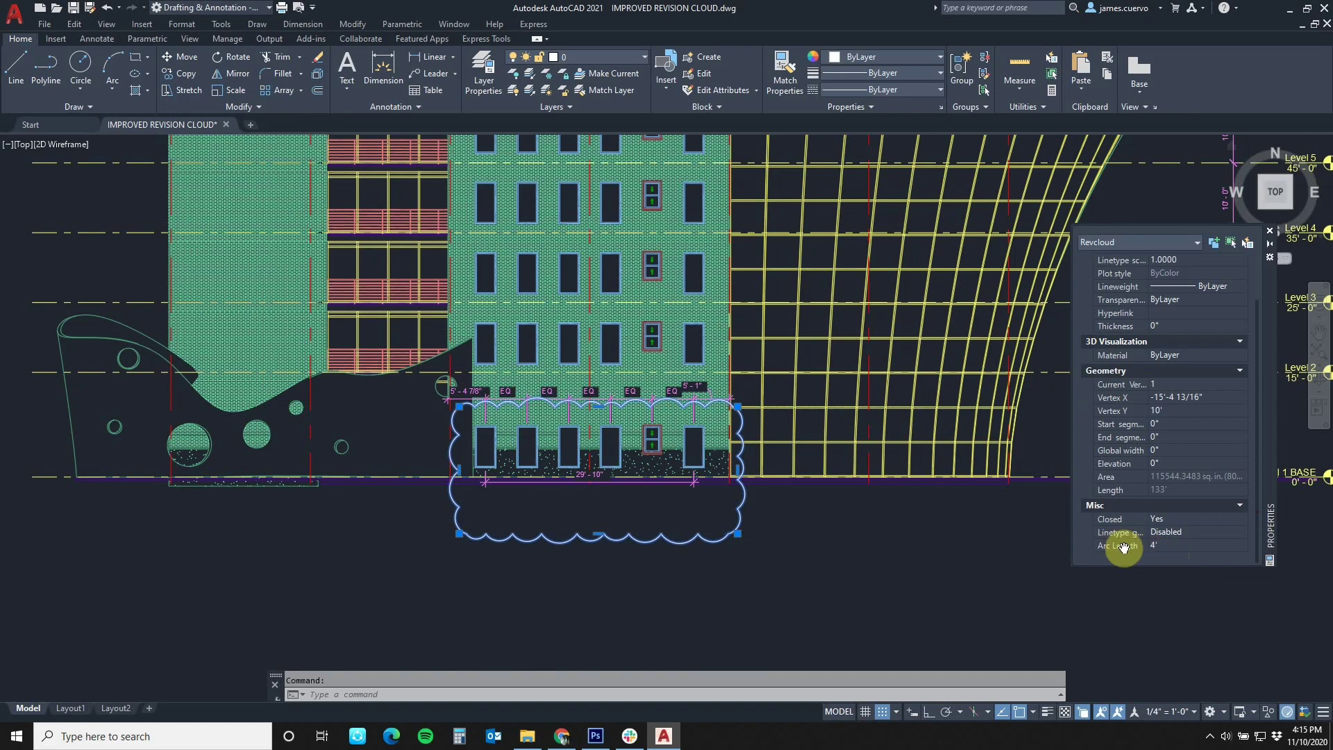
{"action": "left_click", "coordinate": [1165, 547]}
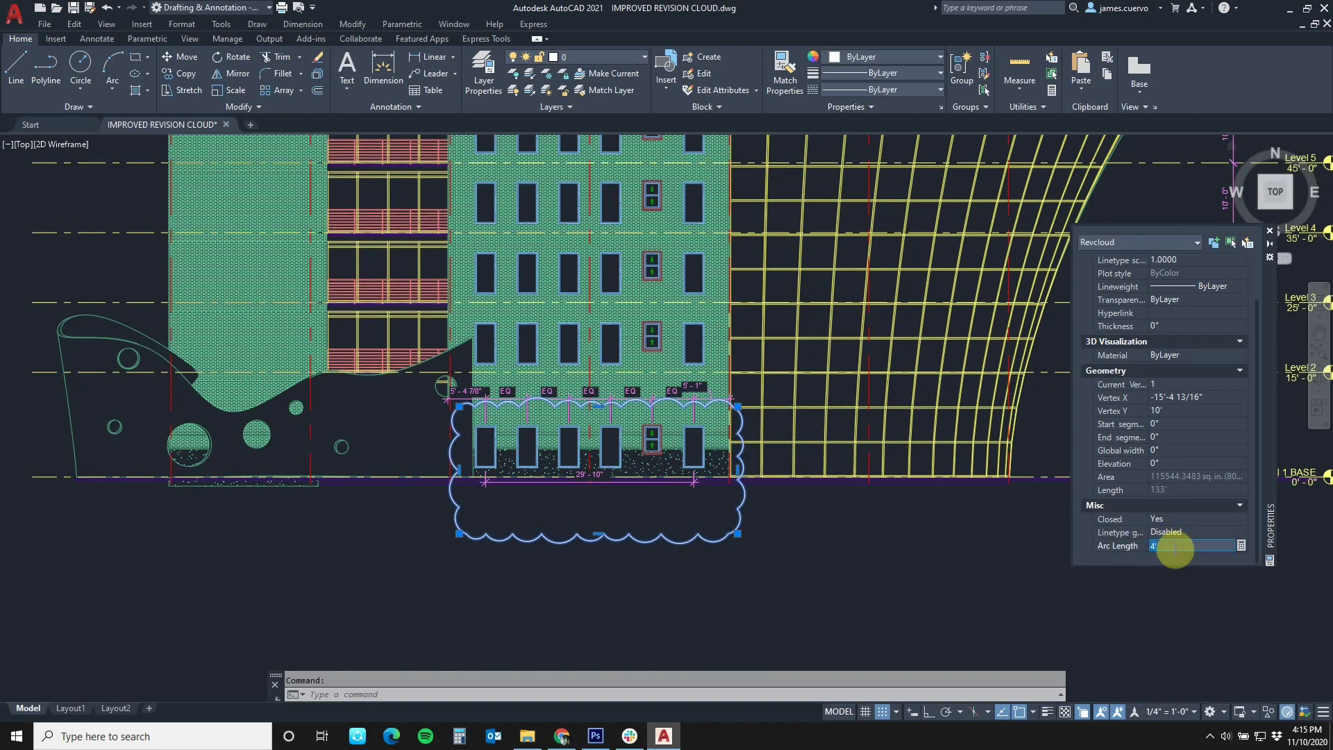
{"action": "left_click", "coordinate": [1093, 625]}
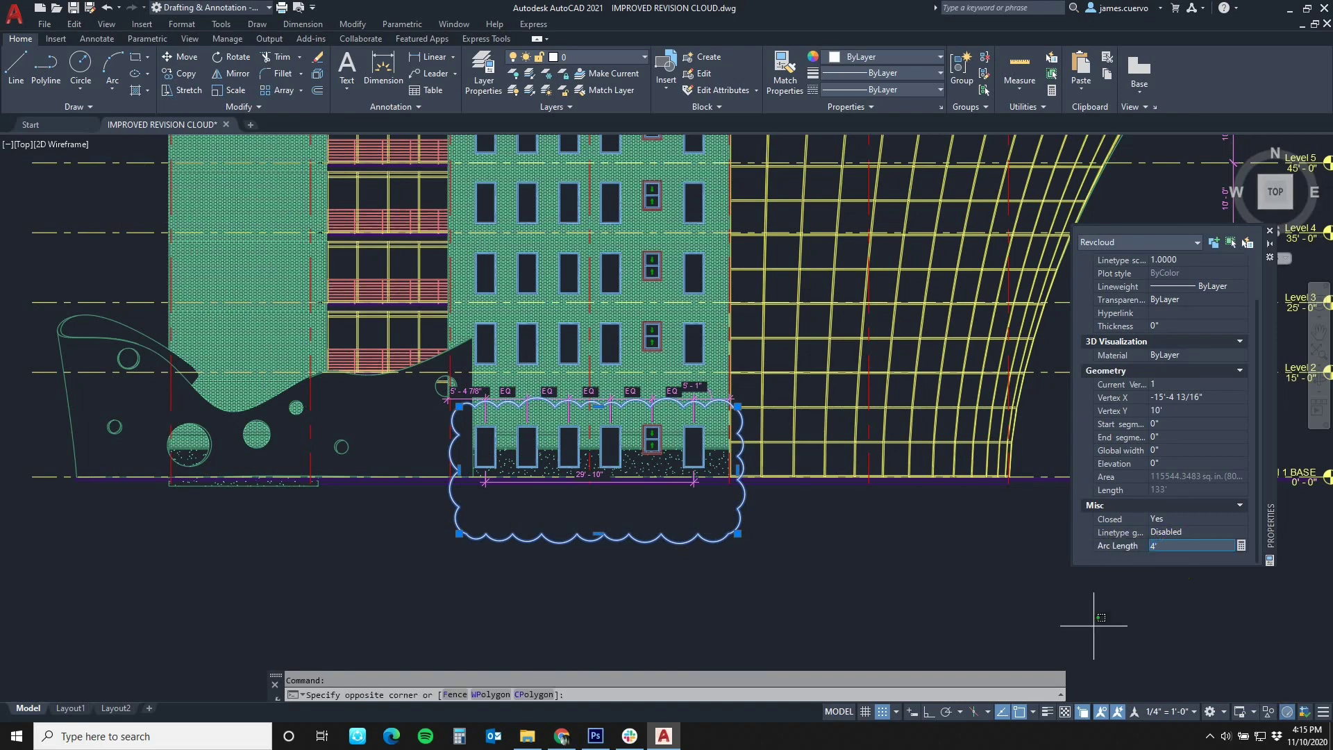
{"action": "left_click", "coordinate": [811, 578]}
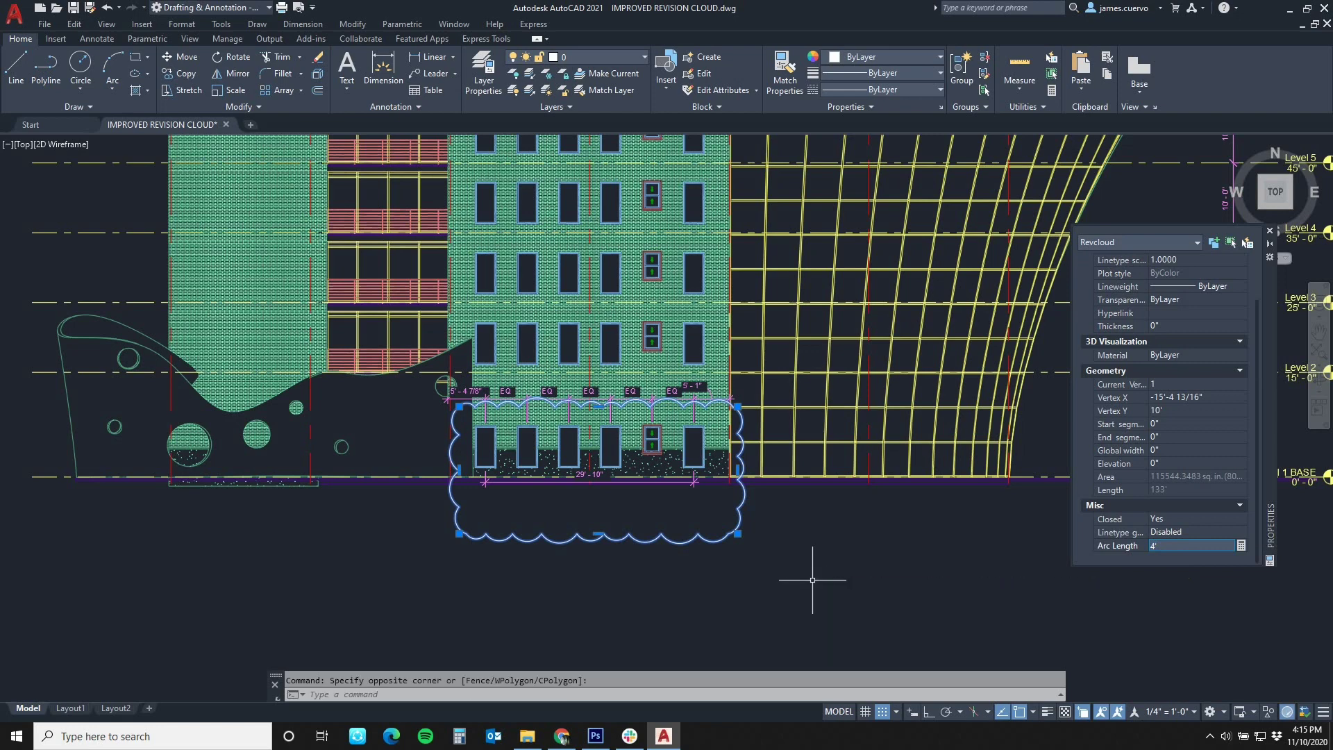
{"action": "key", "text": "Escape"}
- Select the revision cloud and nudge its bottom-right corner slightly left
{"action": "left_click", "coordinate": [742, 526]}
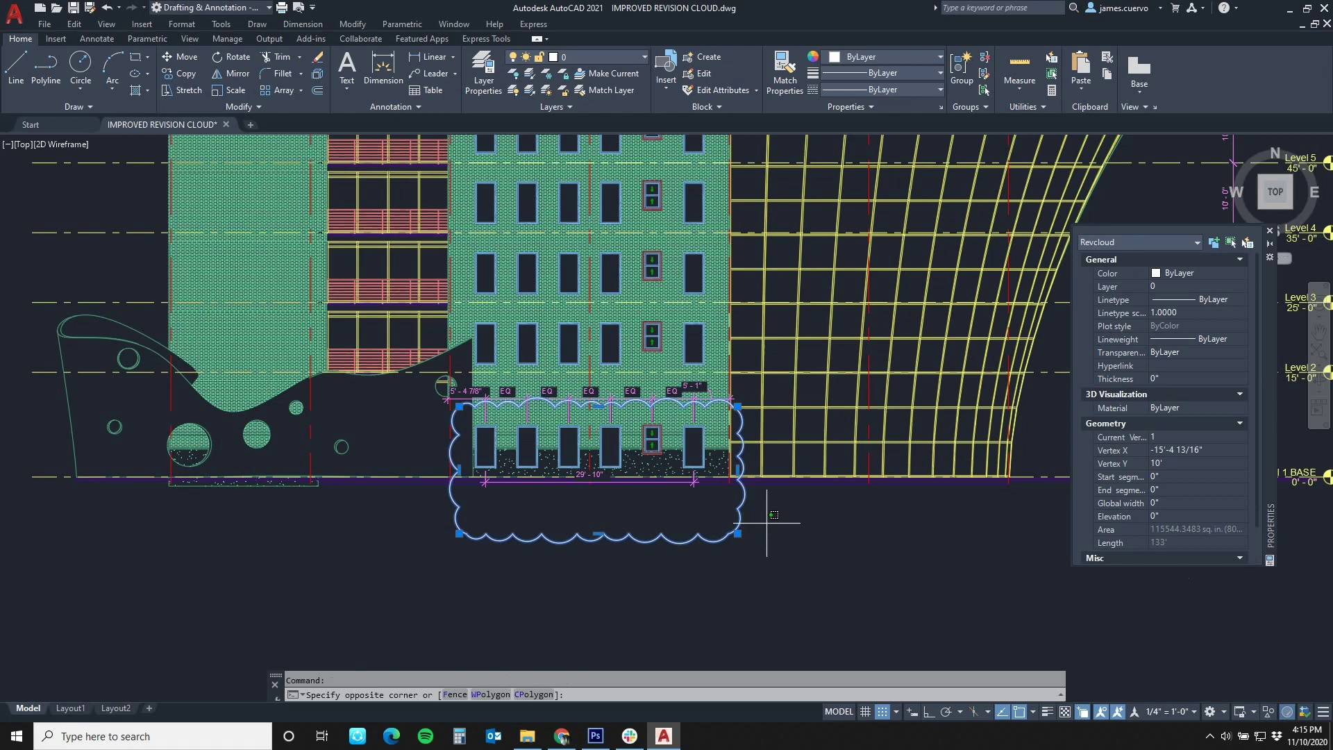
{"action": "left_click", "coordinate": [738, 534]}
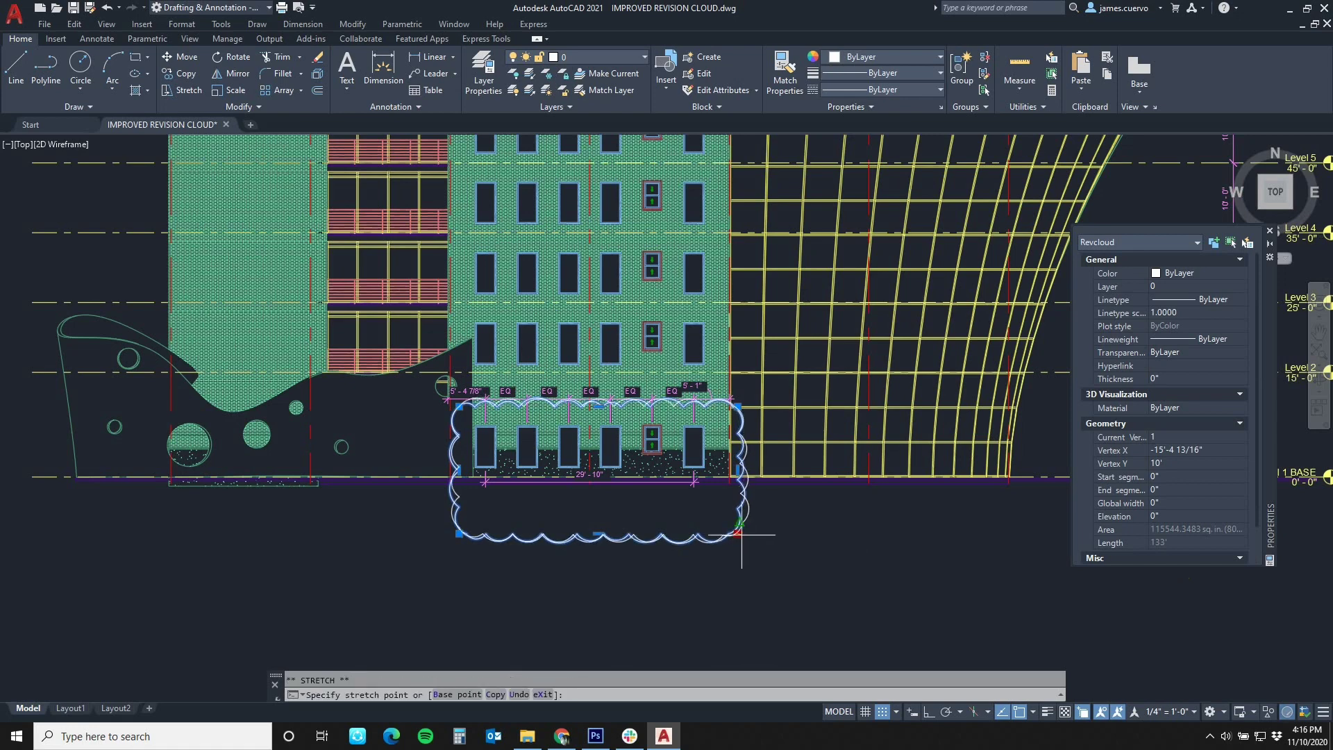
{"action": "left_click", "coordinate": [729, 534]}
{"action": "left_click", "coordinate": [729, 533]}
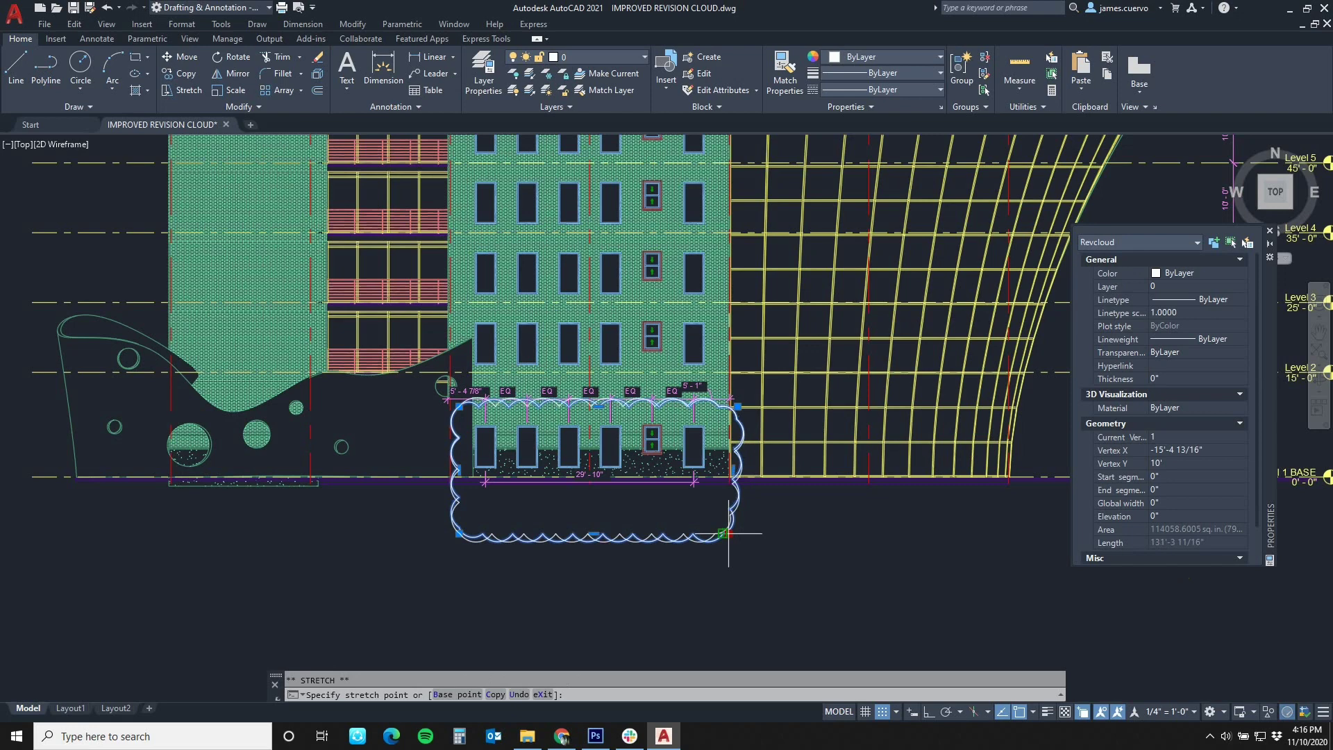
{"action": "right_click", "coordinate": [729, 534]}
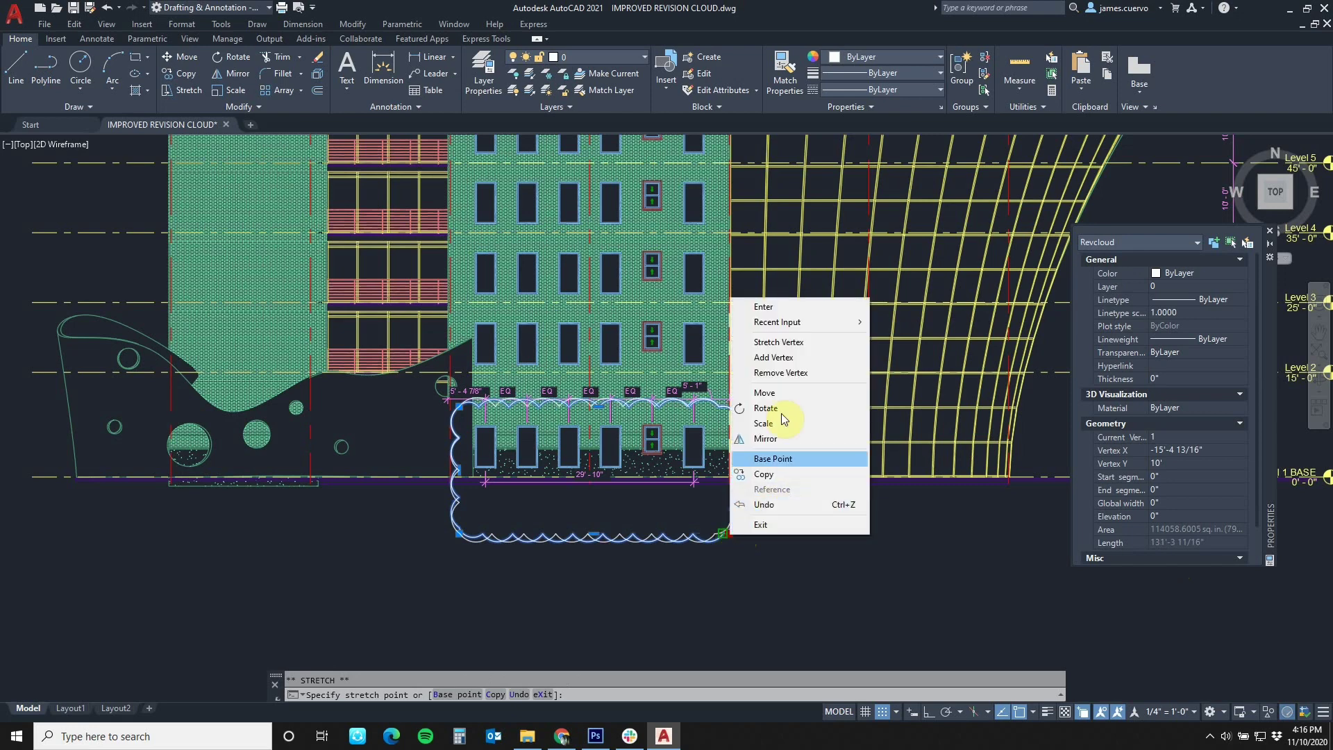
- Add a vertex above the top-right corner and stretch it up over the second-floor window
{"action": "left_click", "coordinate": [779, 362]}
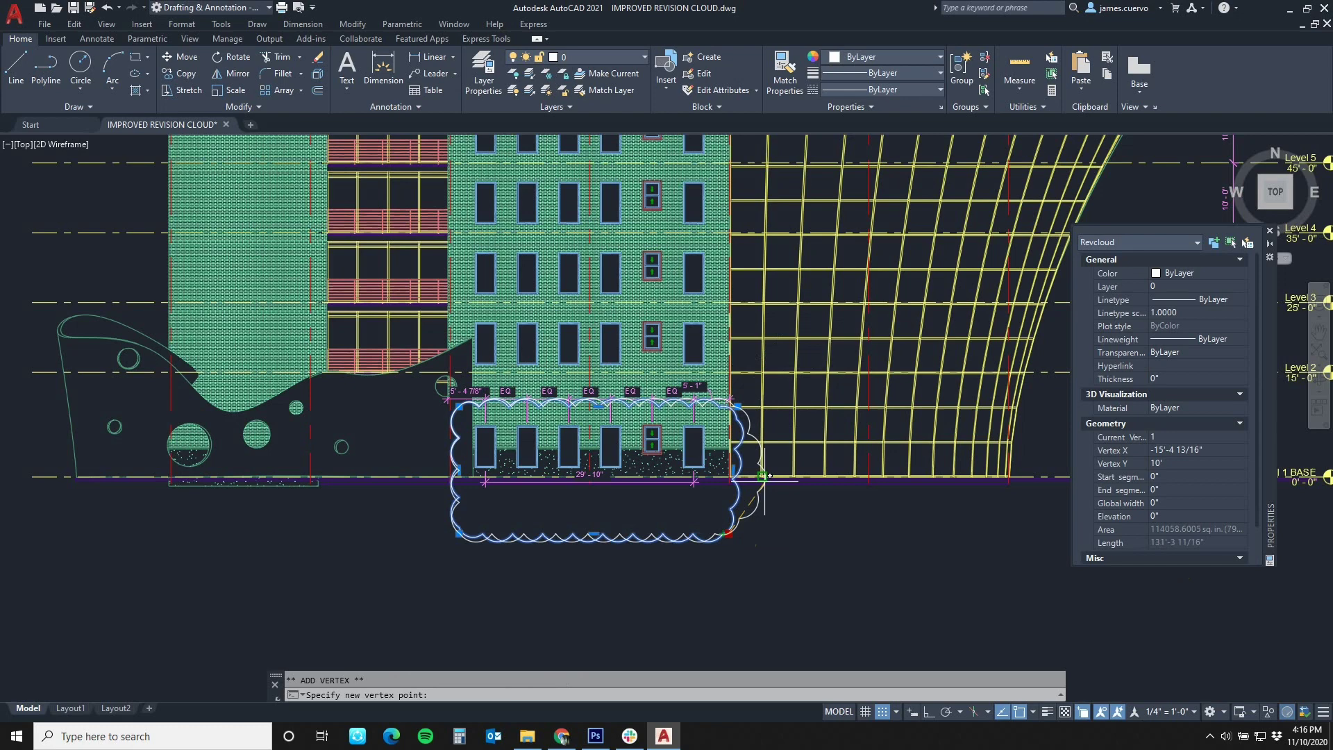
{"action": "left_click", "coordinate": [748, 354]}
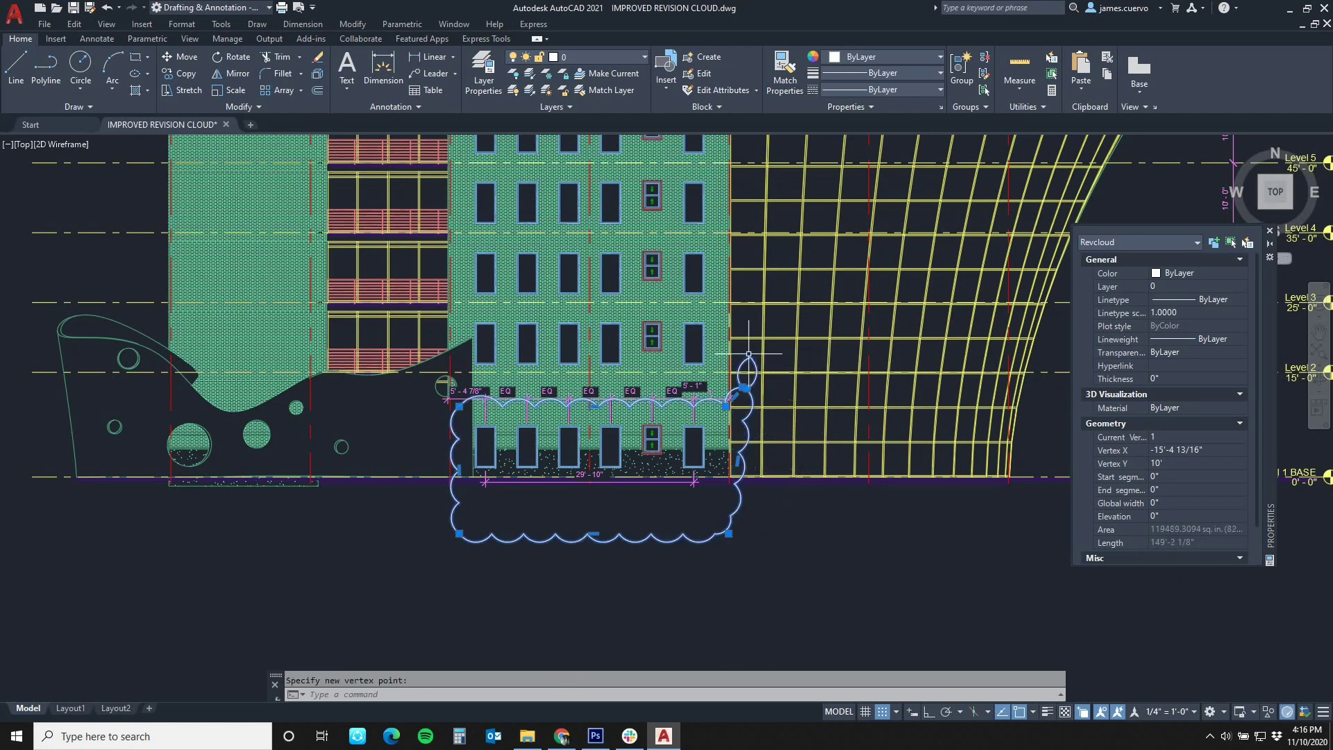
{"action": "left_click", "coordinate": [743, 393]}
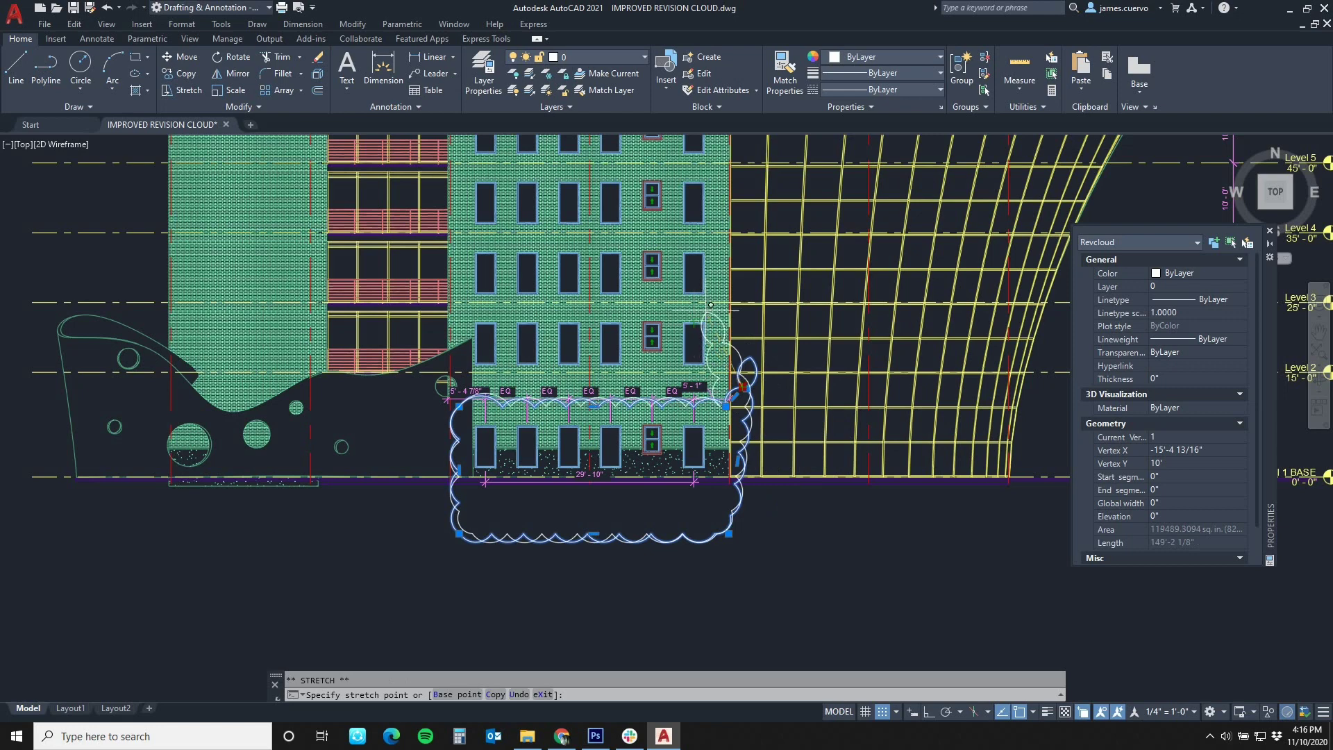
{"action": "left_click", "coordinate": [726, 406]}
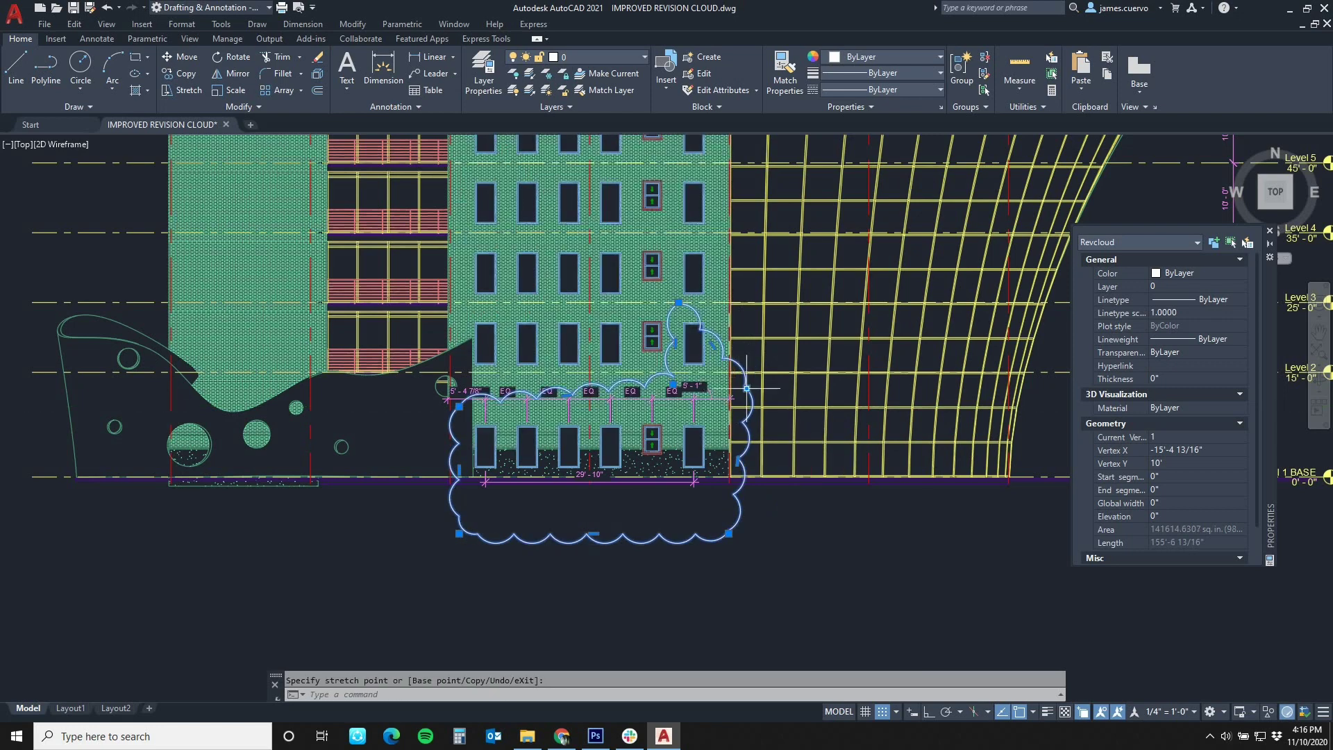
{"action": "left_click", "coordinate": [743, 382]}
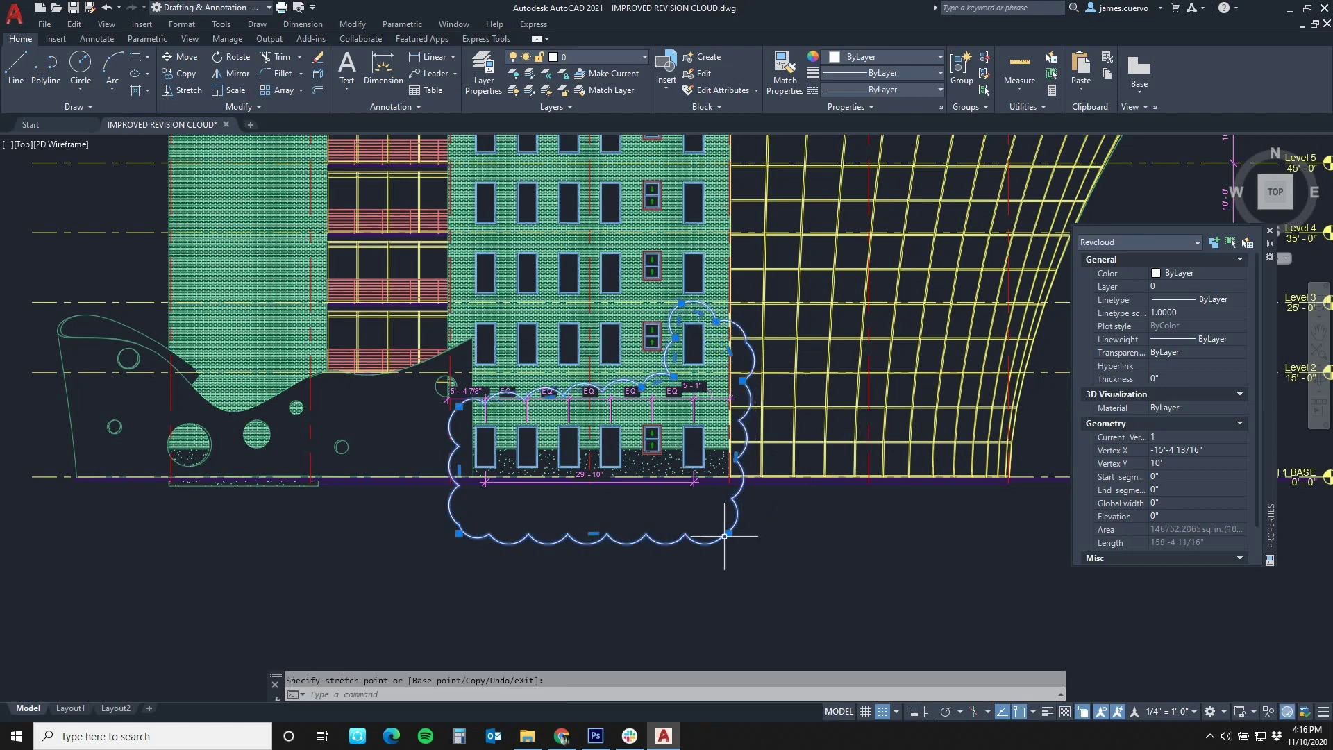
- Remove the bottom-right vertex and stretch a vertex back to the lower right below the ground floor
{"action": "mouse_move", "coordinate": [729, 535]}
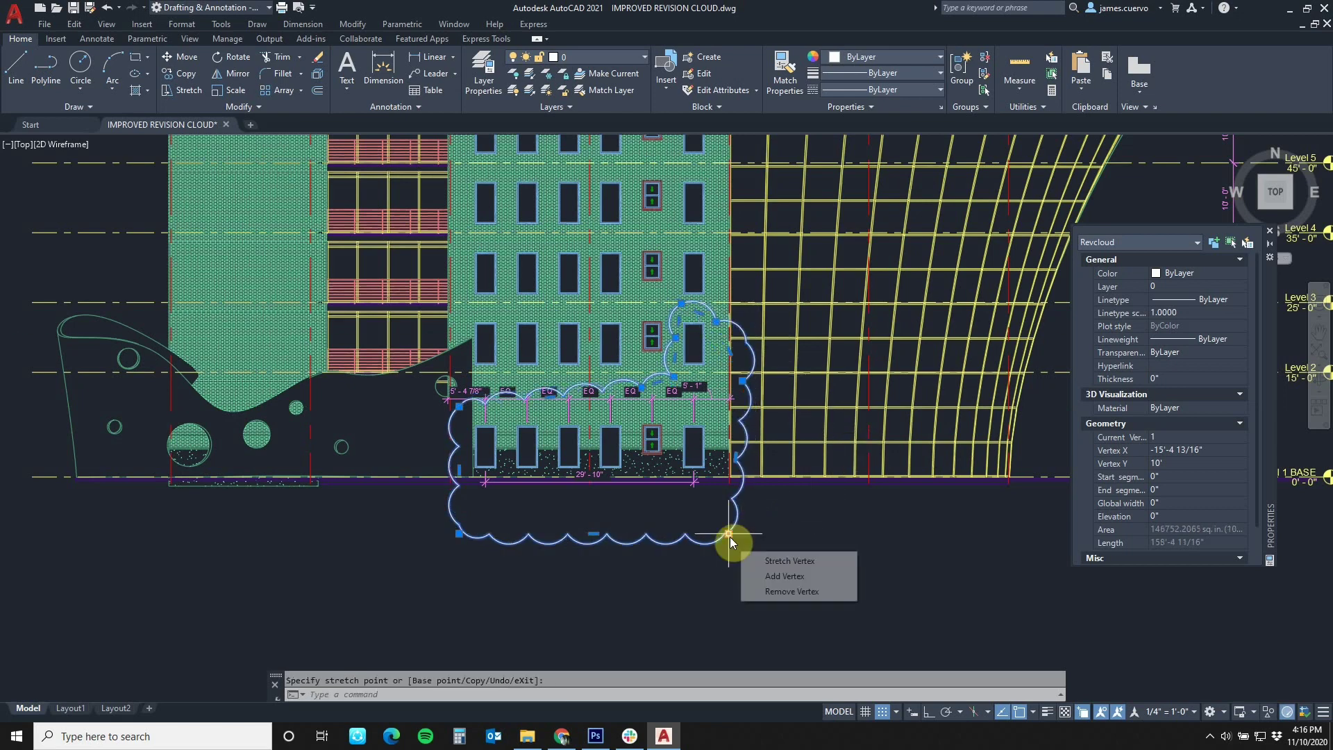
{"action": "left_click", "coordinate": [776, 592]}
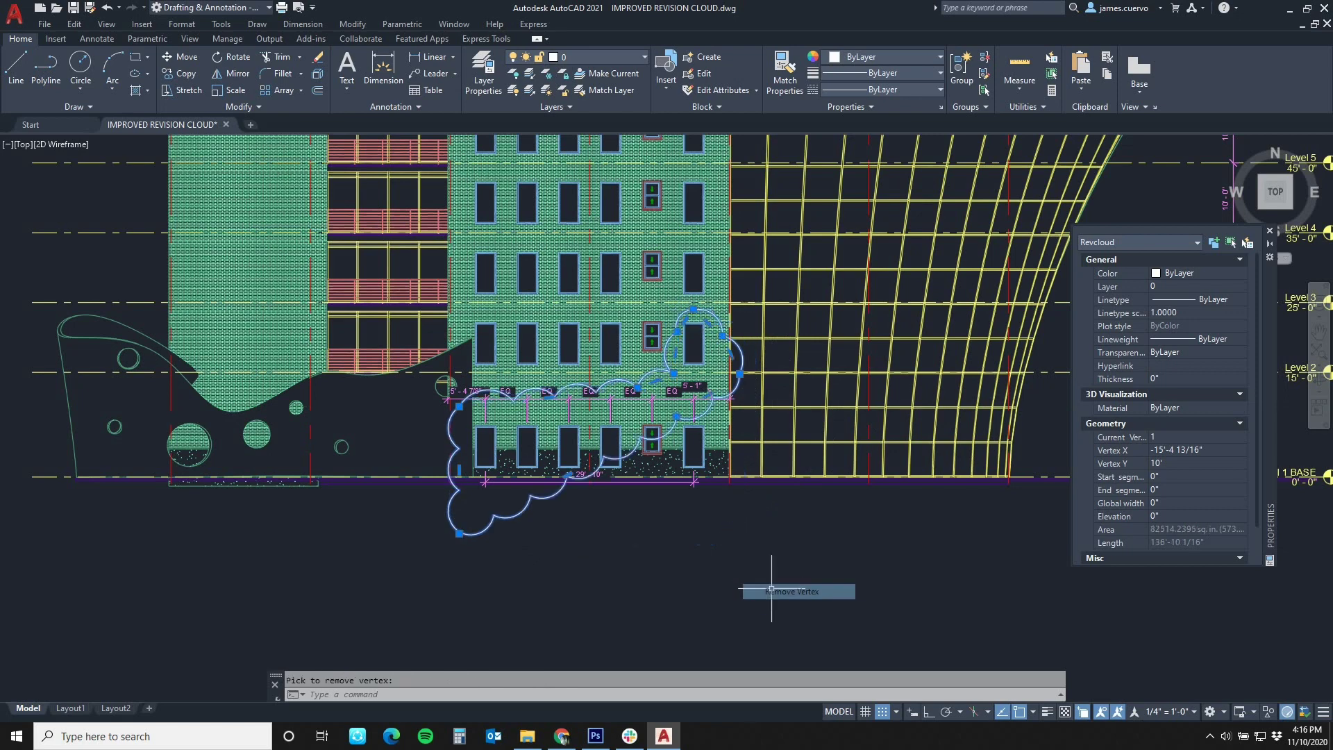
{"action": "left_click", "coordinate": [681, 412]}
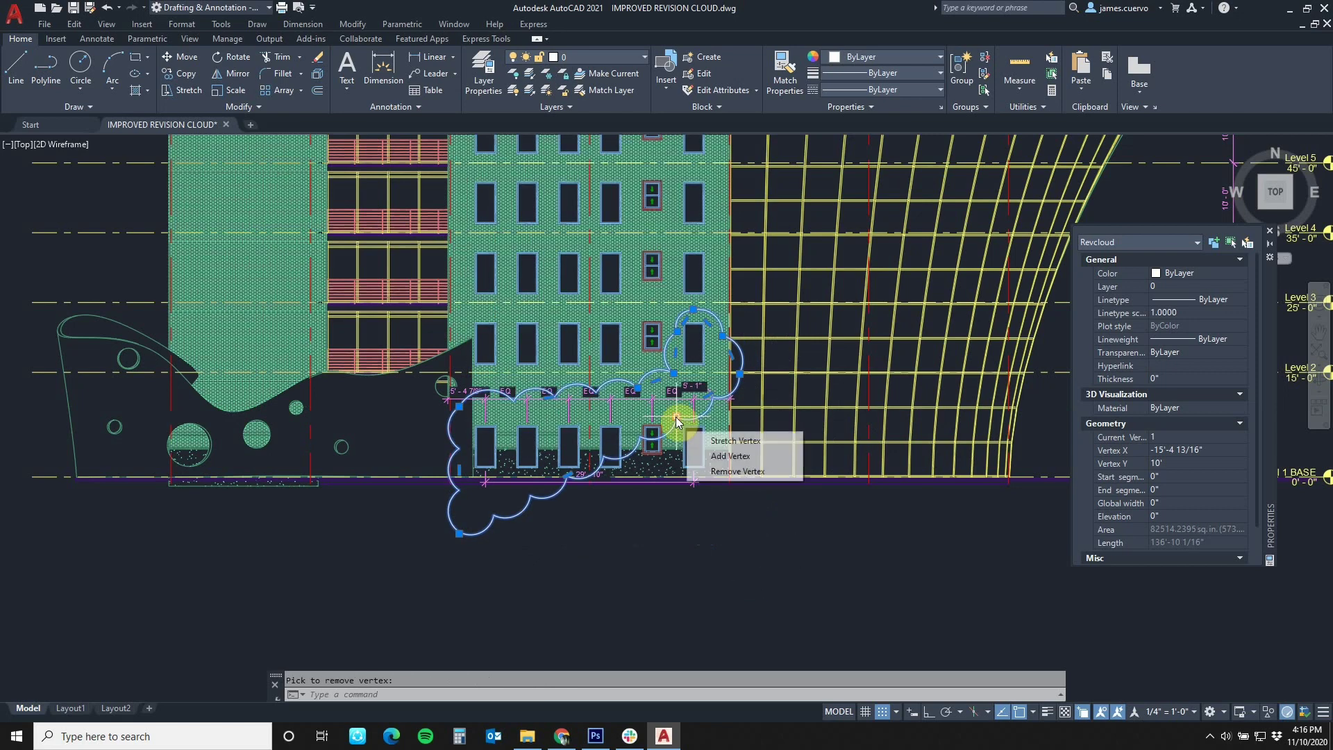
{"action": "left_click", "coordinate": [677, 417]}
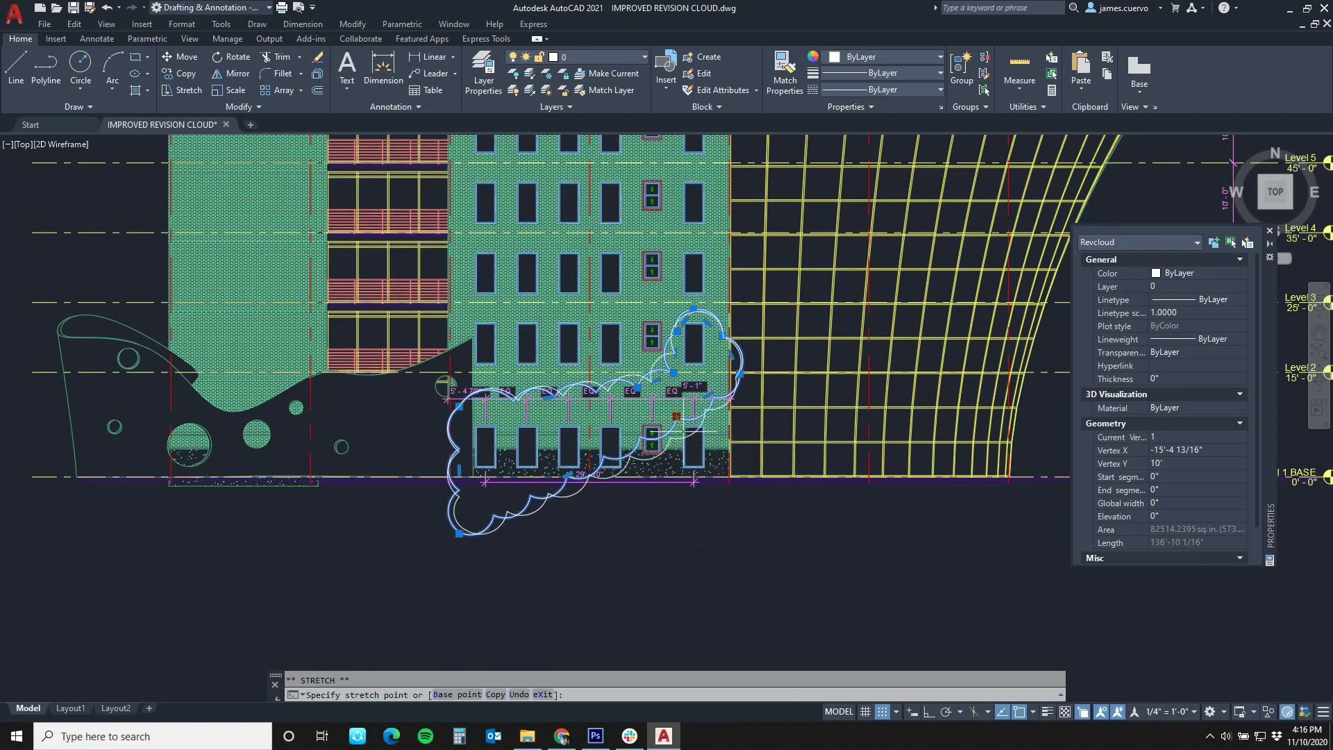
{"action": "left_click", "coordinate": [751, 534]}
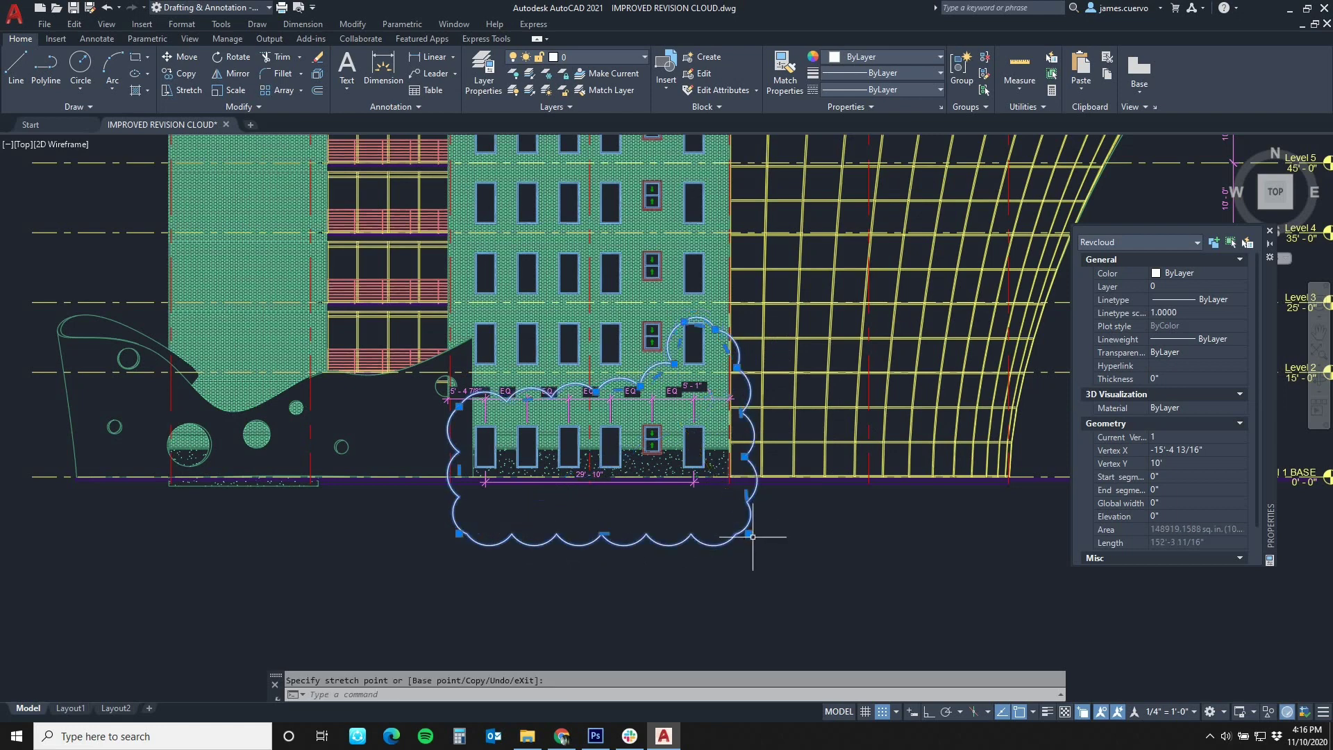
{"action": "mouse_move", "coordinate": [747, 535]}
- Set the revision cloud's Arc Length to 6' in the Properties palette
{"action": "scroll", "coordinate": [1253, 448], "scroll_direction": "down", "scroll_amount": 2}
{"action": "left_click", "coordinate": [1193, 547]}
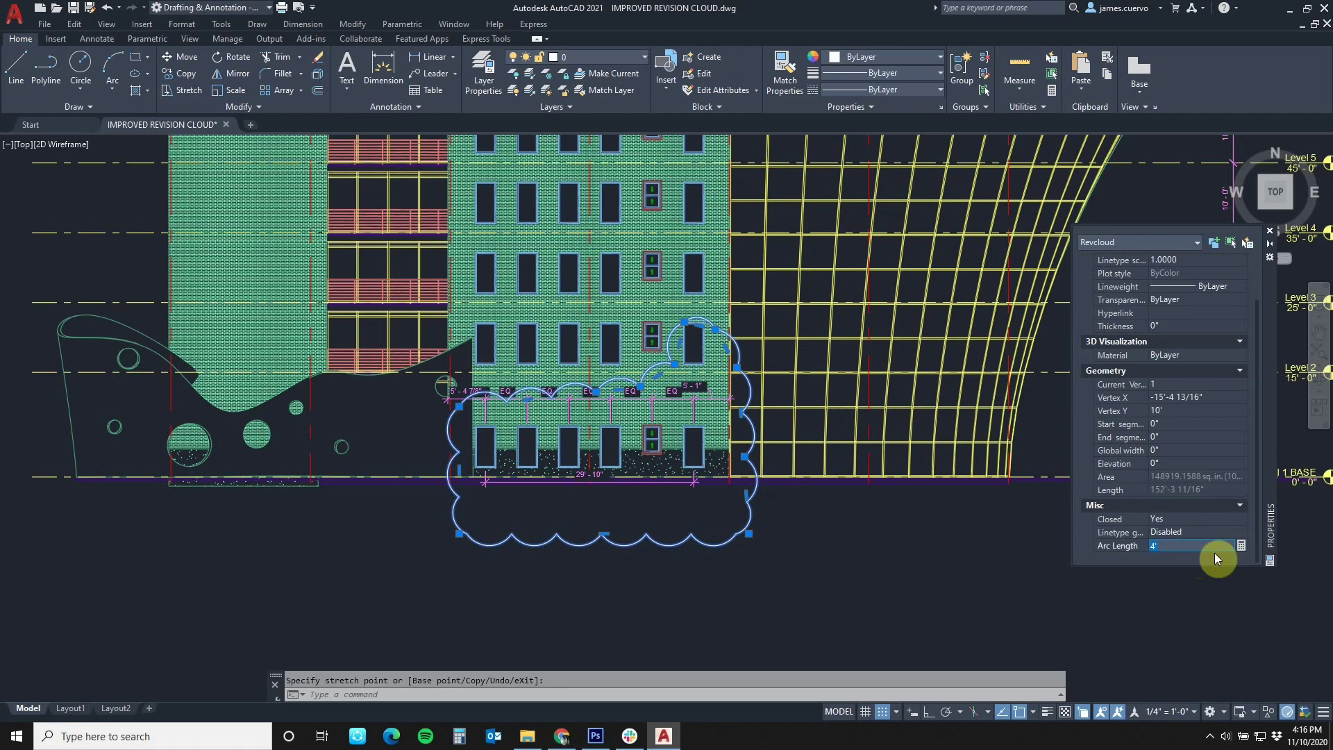
{"action": "type", "text": "6'"}
{"action": "left_click", "coordinate": [1217, 559]}
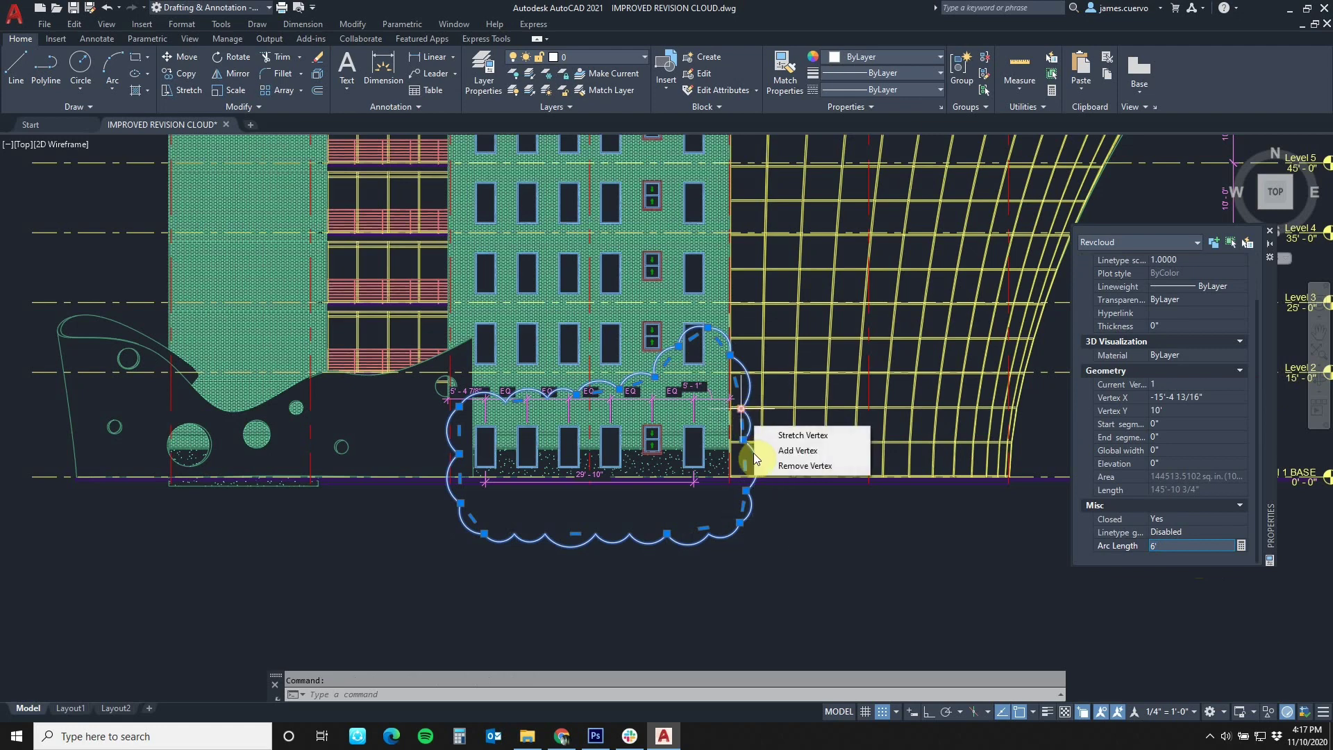
- Remove two right-side vertices, including the corner, shortening the cloud to 139'-1 1/2"
{"action": "left_click", "coordinate": [741, 408]}
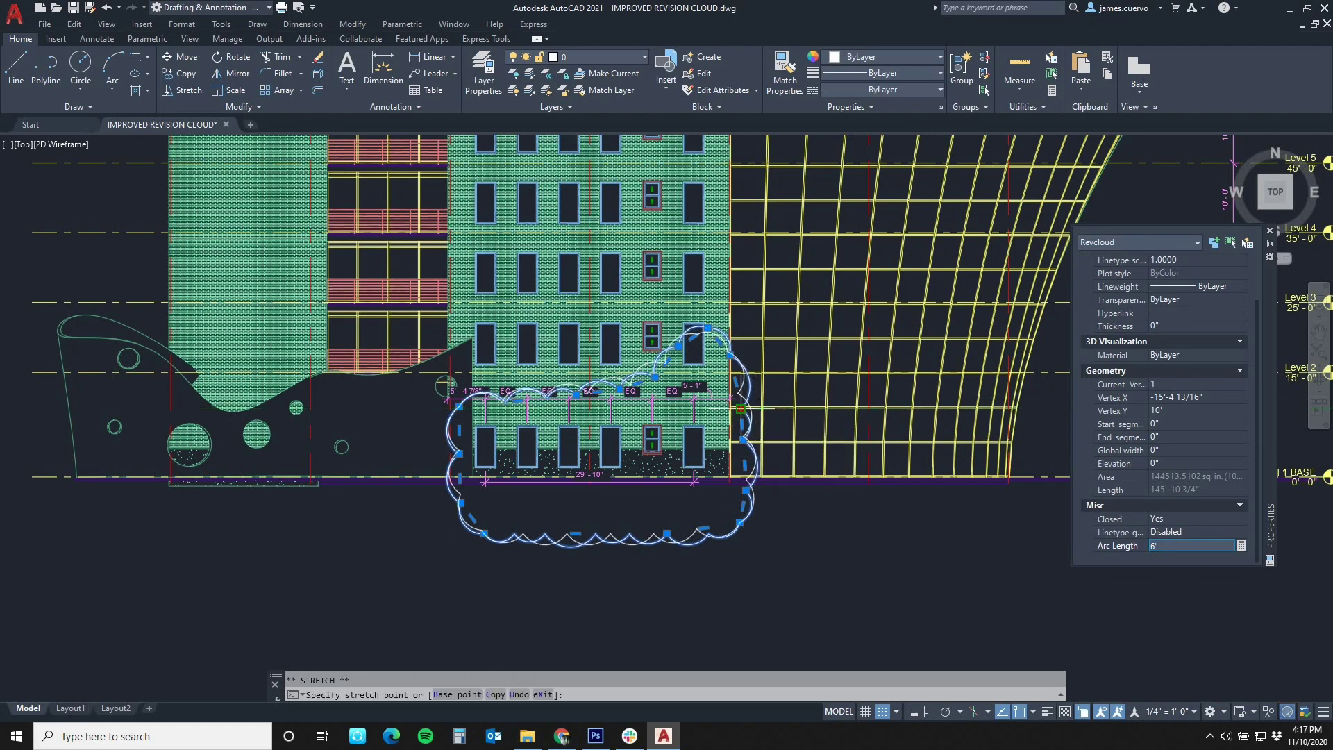
{"action": "right_click", "coordinate": [742, 414]}
{"action": "left_click", "coordinate": [783, 484]}
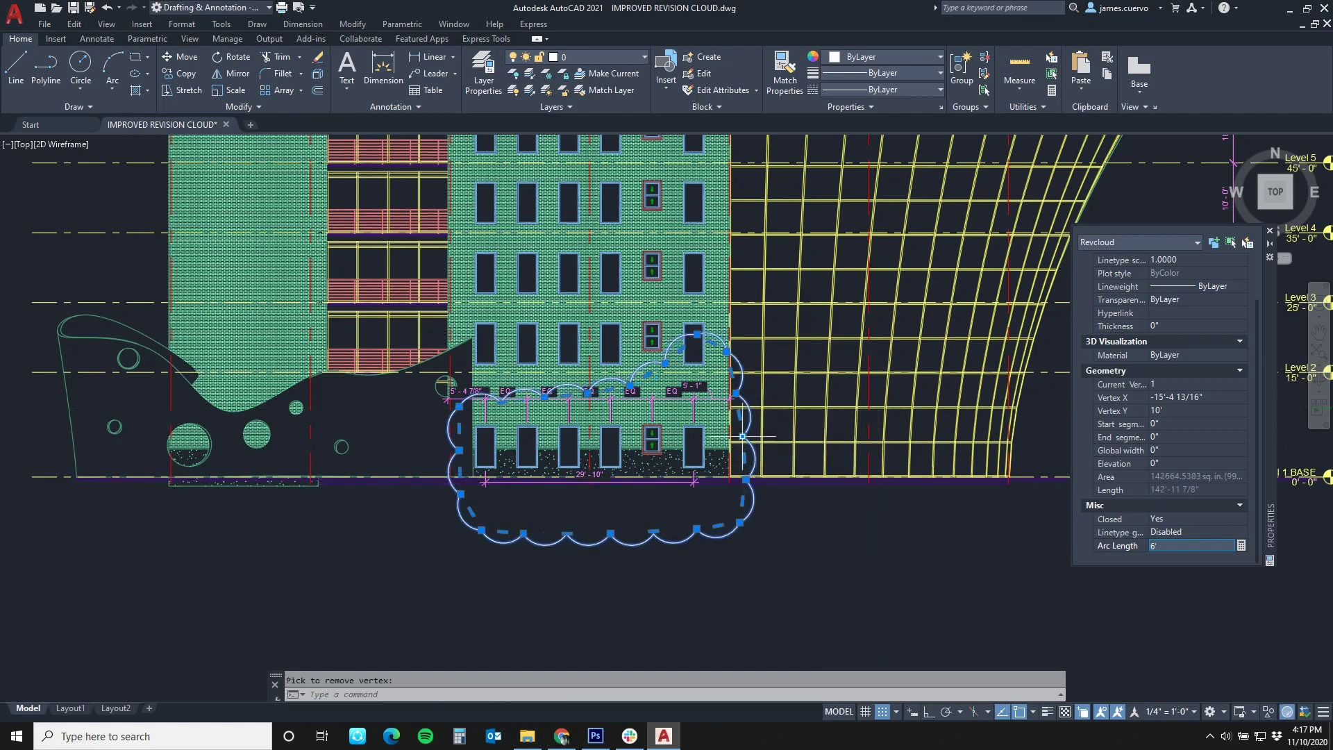
{"action": "right_click", "coordinate": [743, 459]}
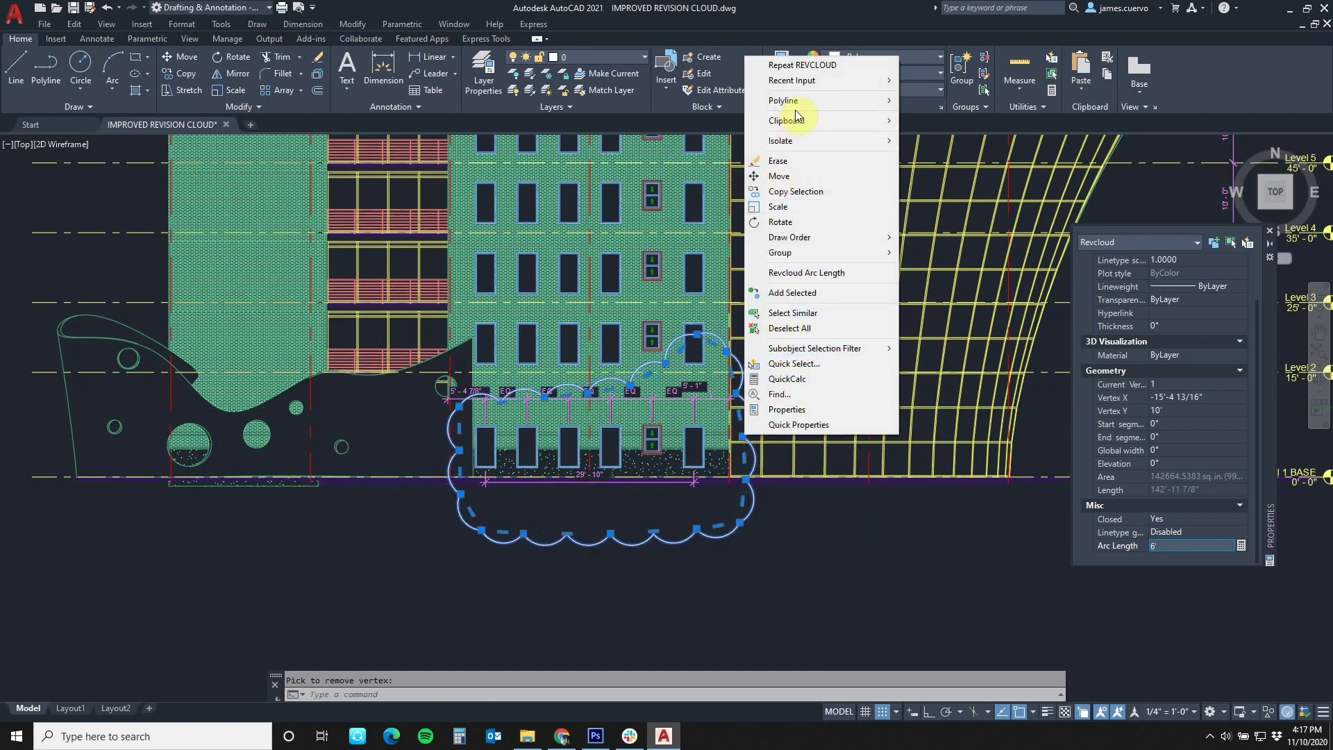
{"action": "left_click", "coordinate": [751, 482]}
{"action": "mouse_move", "coordinate": [746, 481]}
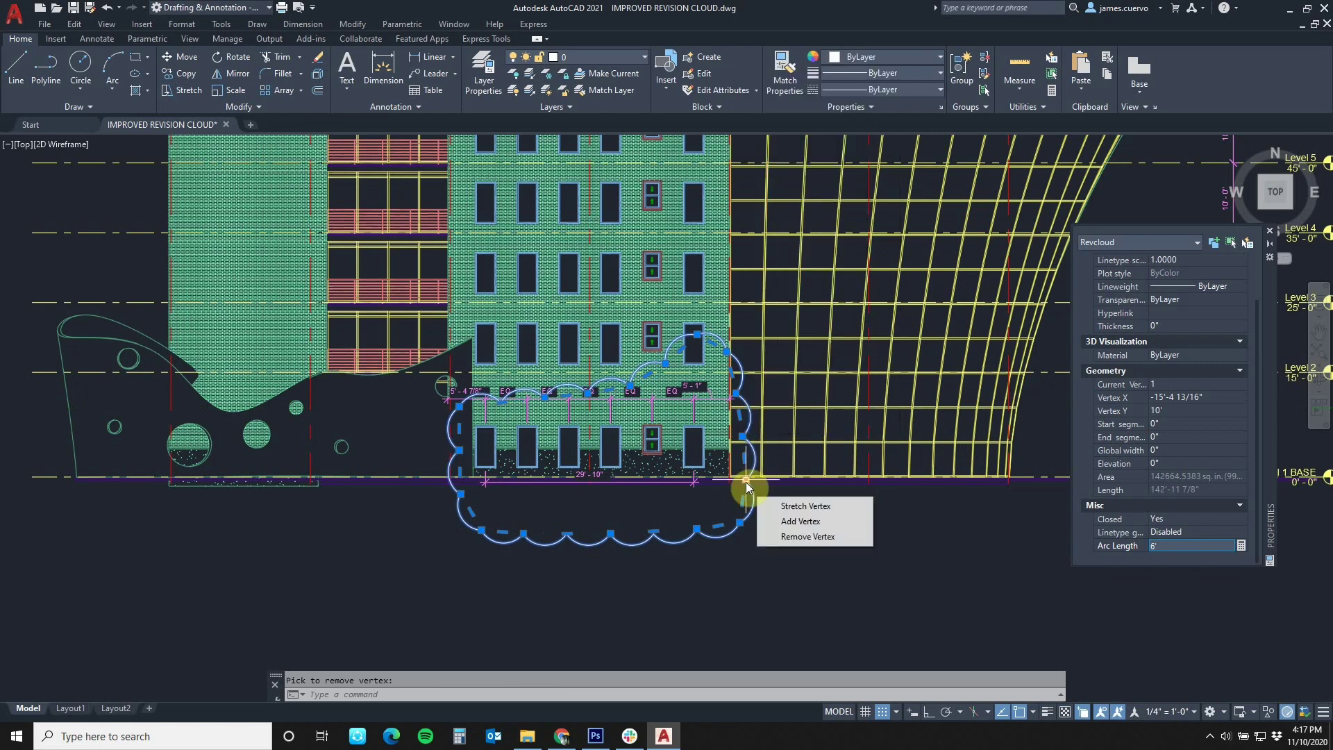
{"action": "left_click", "coordinate": [808, 536]}
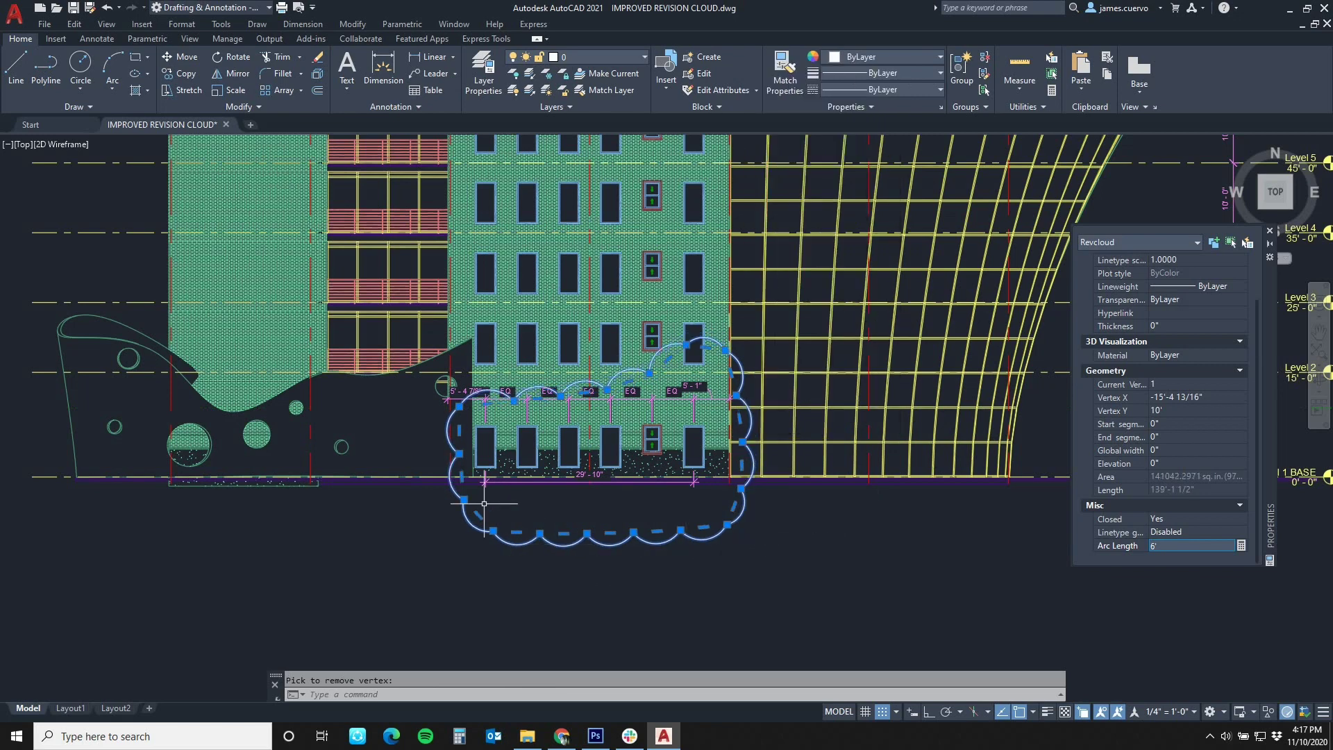